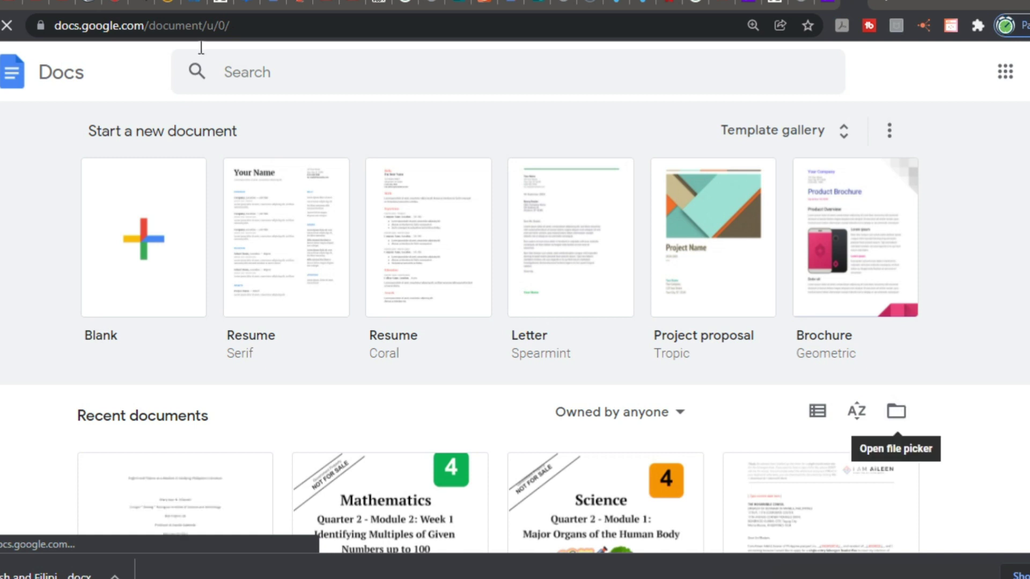
Step: Upload the downloaded English and Filipino .docx file from the computer and open it as a document
{"action": "left_click", "coordinate": [896, 411]}
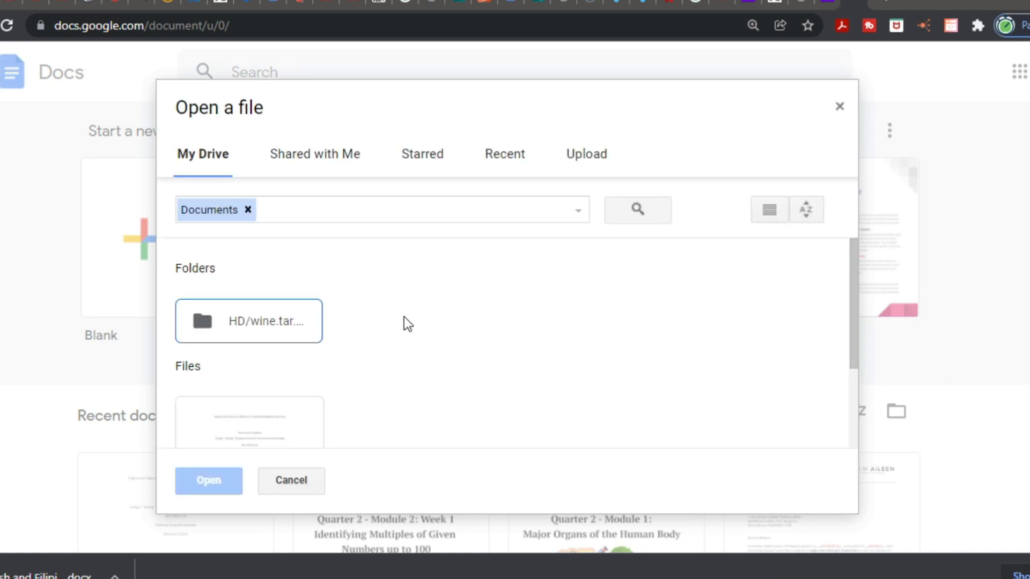
{"action": "left_click", "coordinate": [579, 160]}
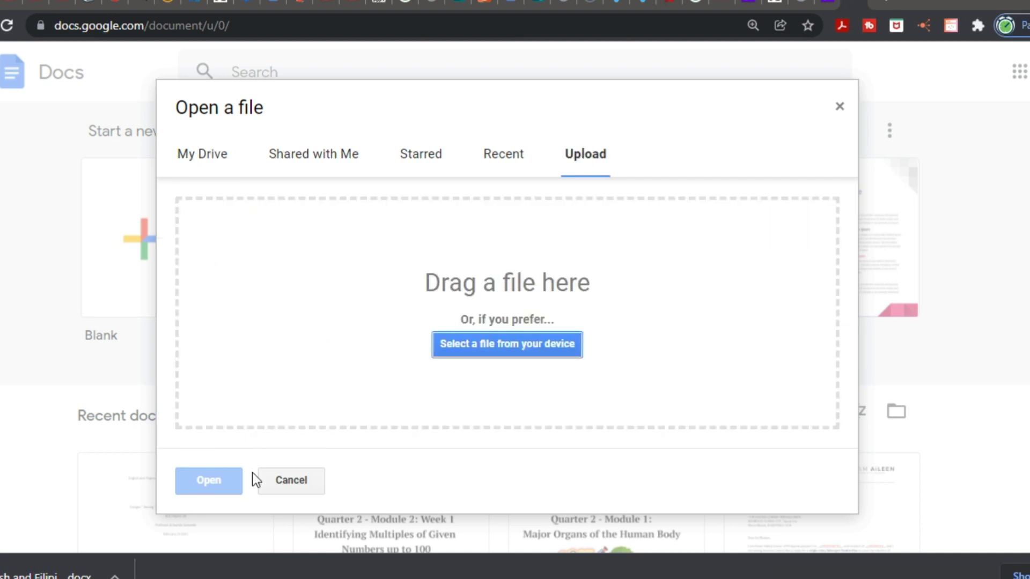
{"action": "left_click_drag", "start_coordinate": [49, 573], "coordinate": [498, 303]}
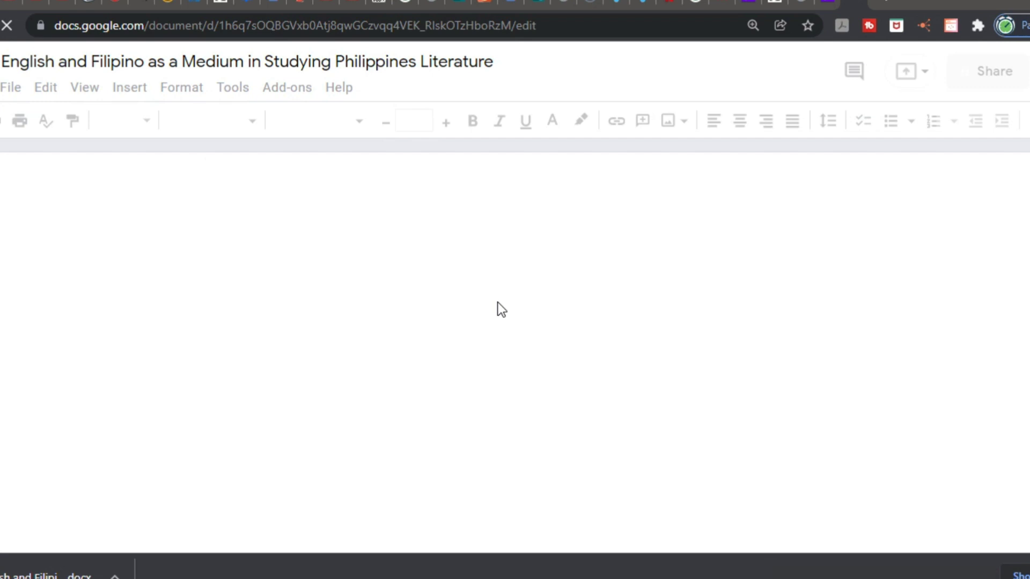
Step: Search the Google Workspace Marketplace for "ProWritingAid Grammar Checker and Writing Coach" and open its listing
{"action": "scroll", "coordinate": [497, 303], "scroll_direction": "down", "scroll_amount": 2}
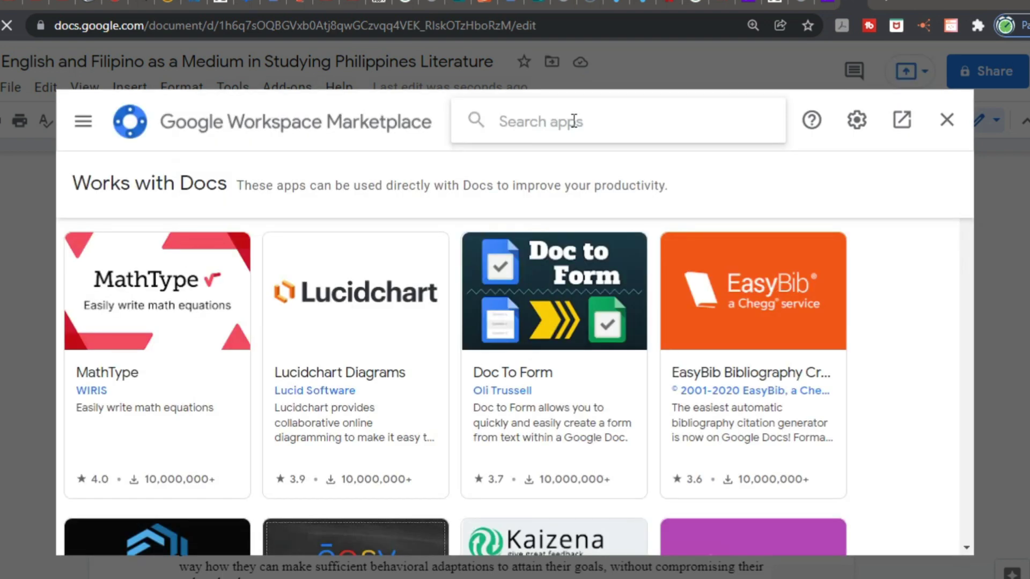
{"action": "left_click", "coordinate": [573, 121]}
{"action": "type", "text": "pro"}
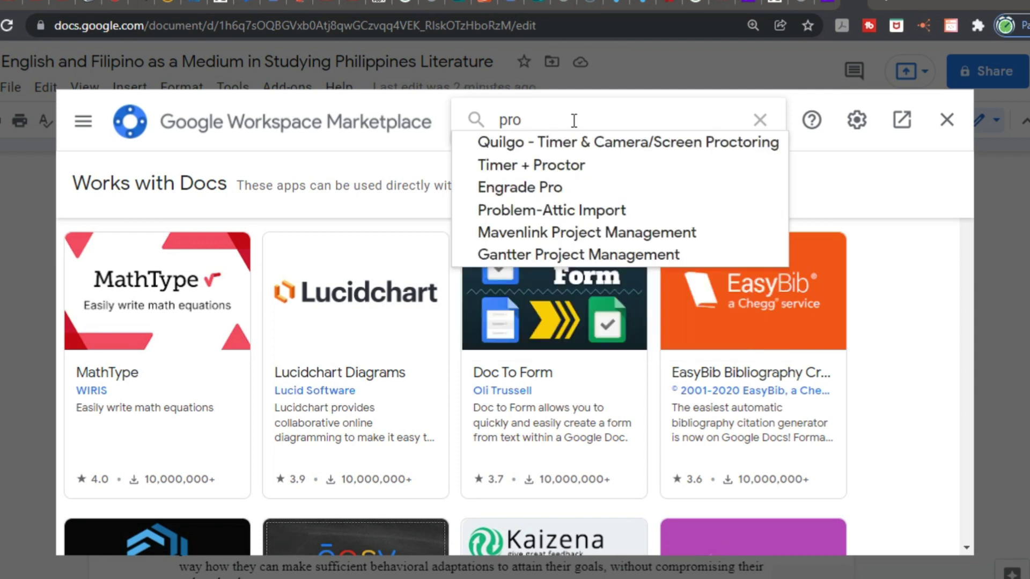
{"action": "type", "text": "wr"}
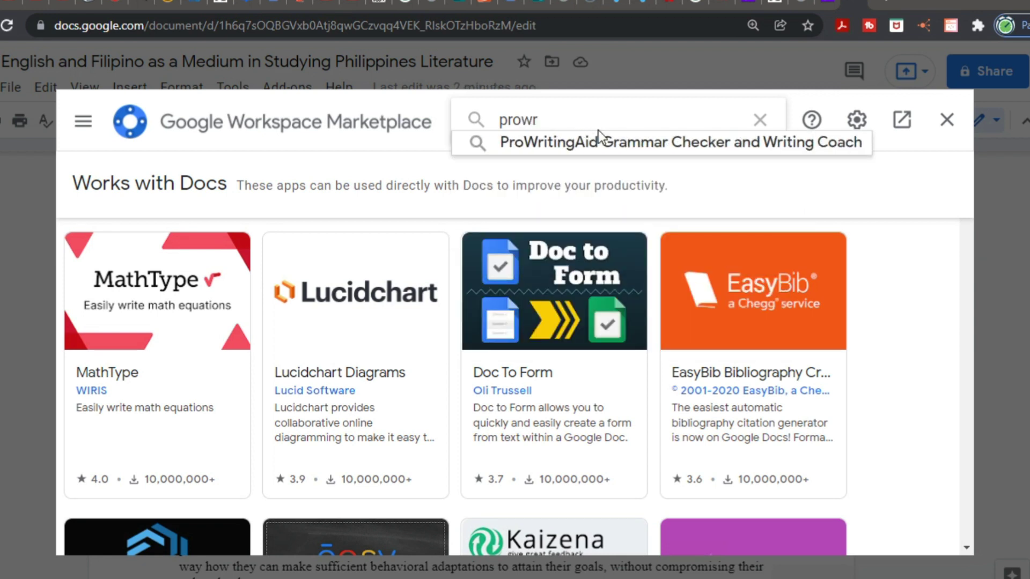
{"action": "left_click", "coordinate": [612, 139]}
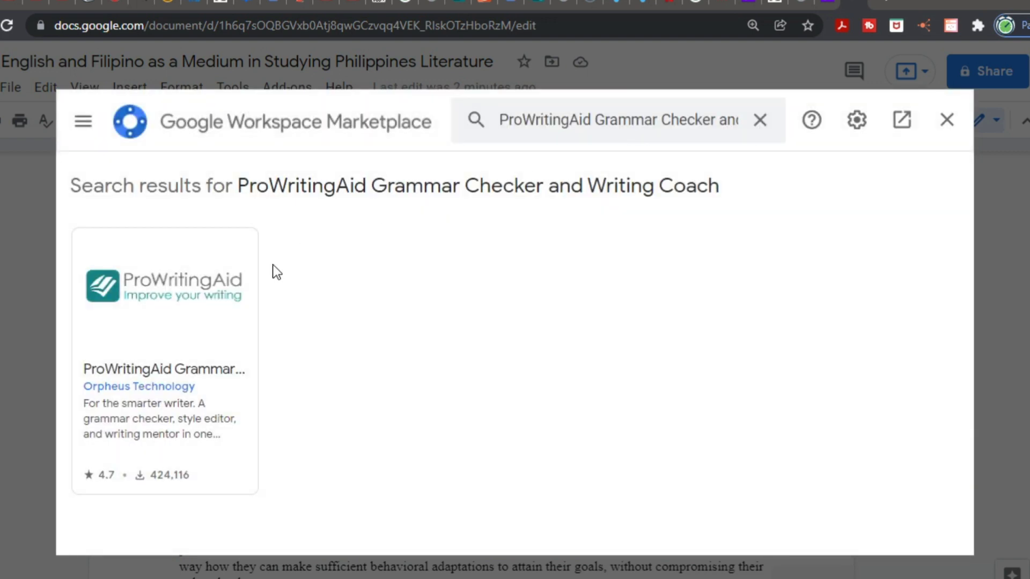
{"action": "left_click", "coordinate": [221, 290]}
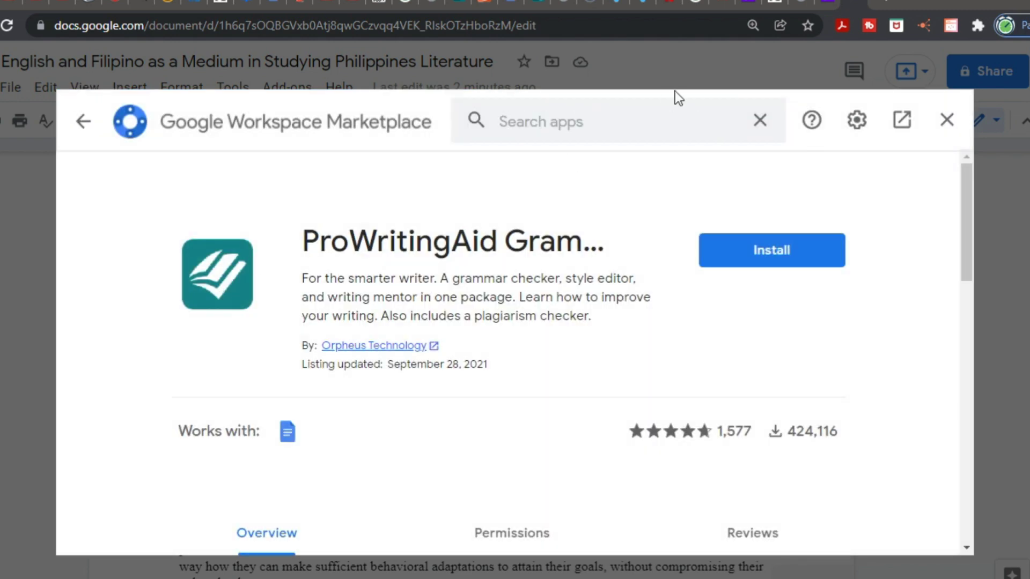
Step: Install the ProWritingAid add-on, grant it permission to continue, and return to the document
{"action": "left_click", "coordinate": [740, 249]}
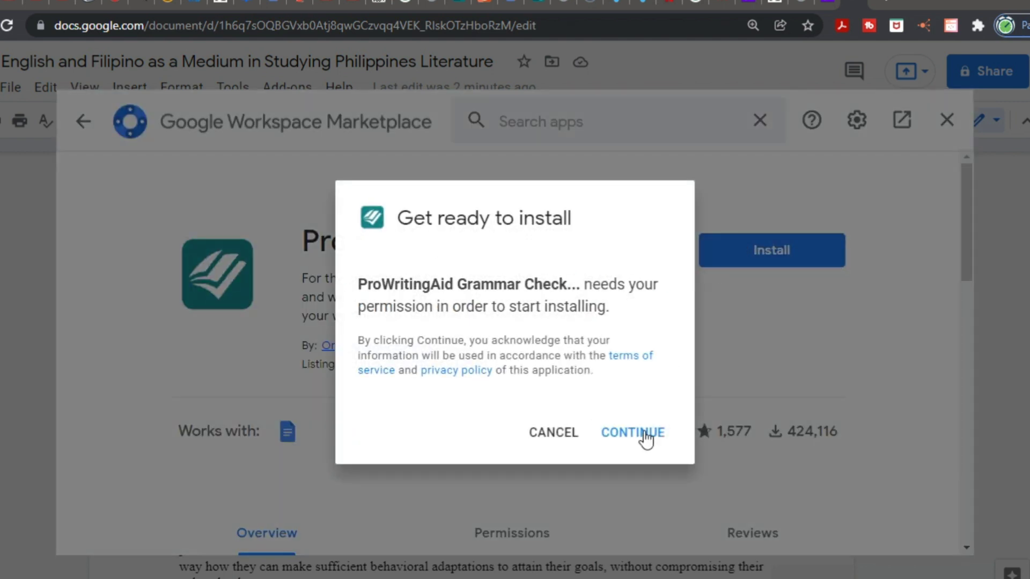
{"action": "left_click", "coordinate": [638, 433]}
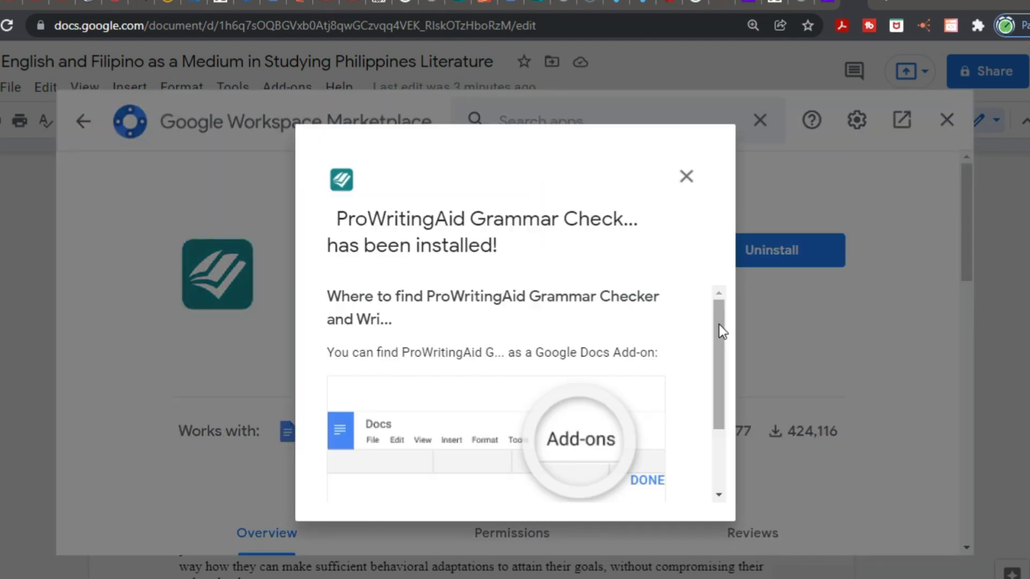
{"action": "left_click_drag", "start_coordinate": [719, 323], "coordinate": [719, 439]}
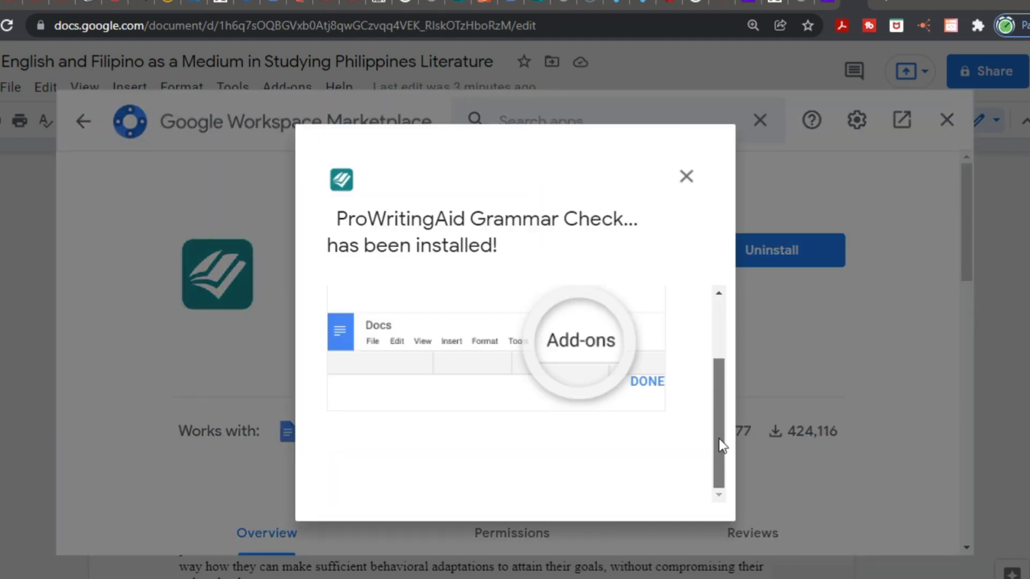
{"action": "left_click", "coordinate": [657, 385]}
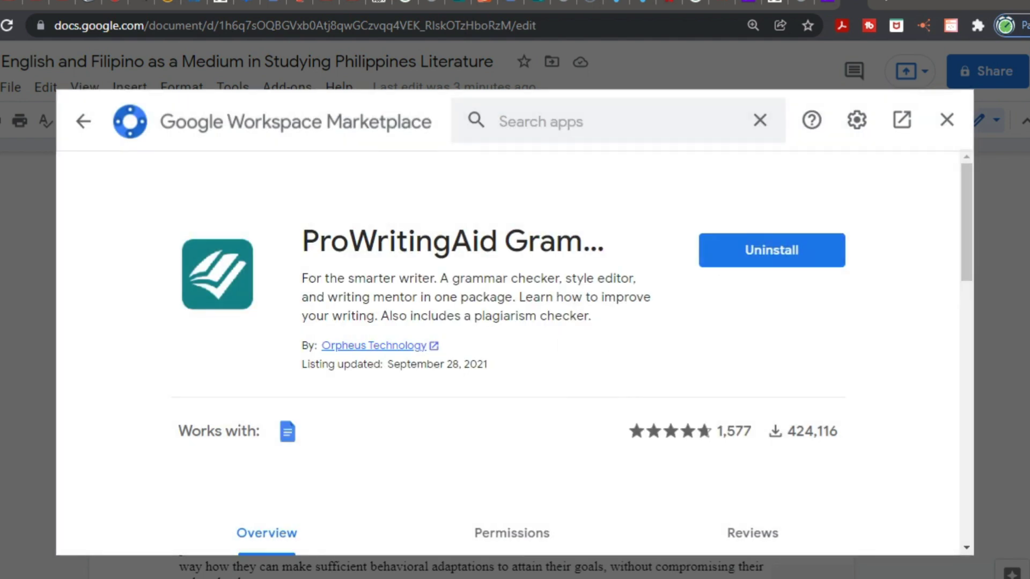
{"action": "left_click", "coordinate": [948, 122]}
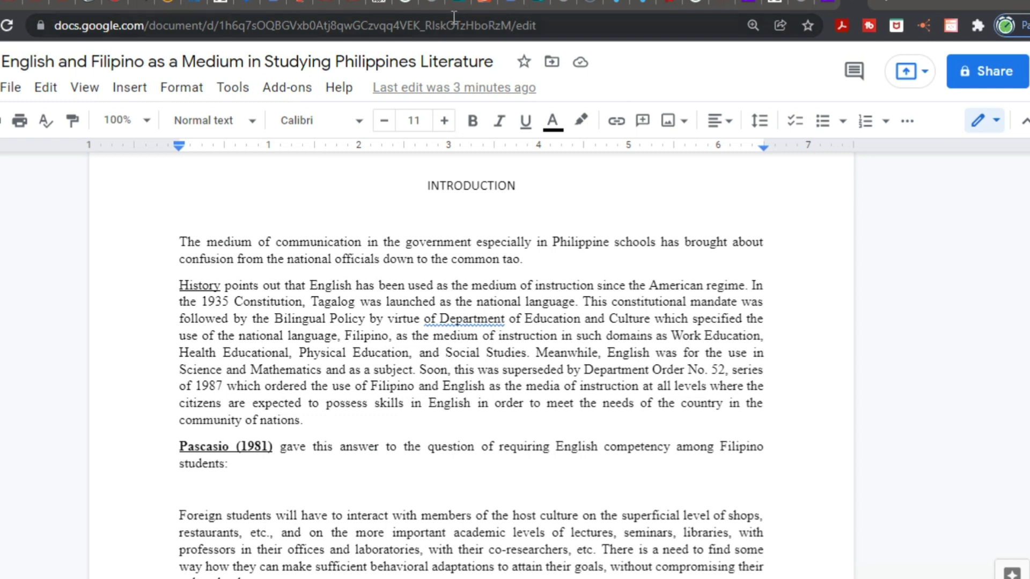
Step: Run the ProWritingAid Summary Report on the document
{"action": "left_click", "coordinate": [291, 91]}
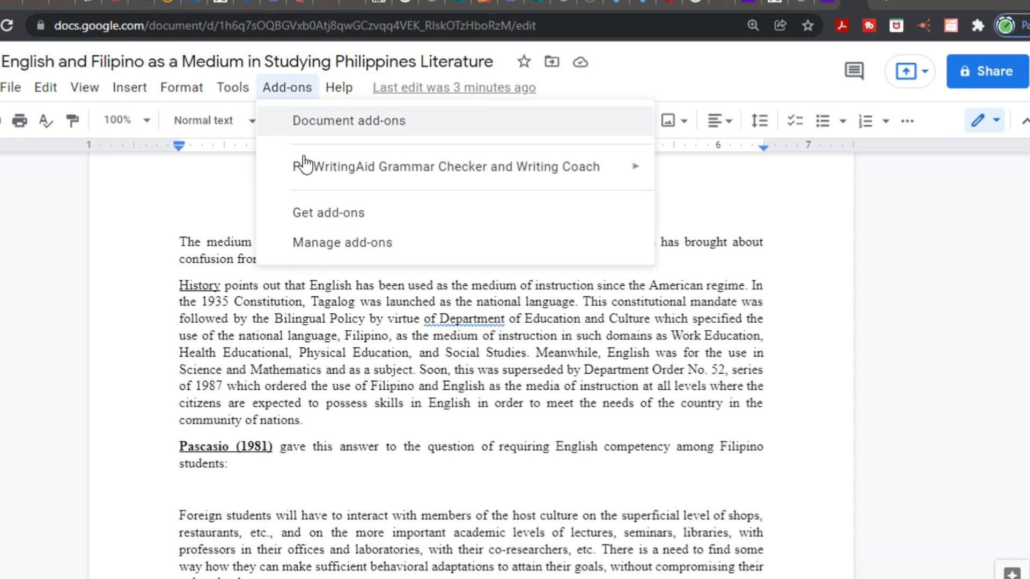
{"action": "mouse_move", "coordinate": [304, 176]}
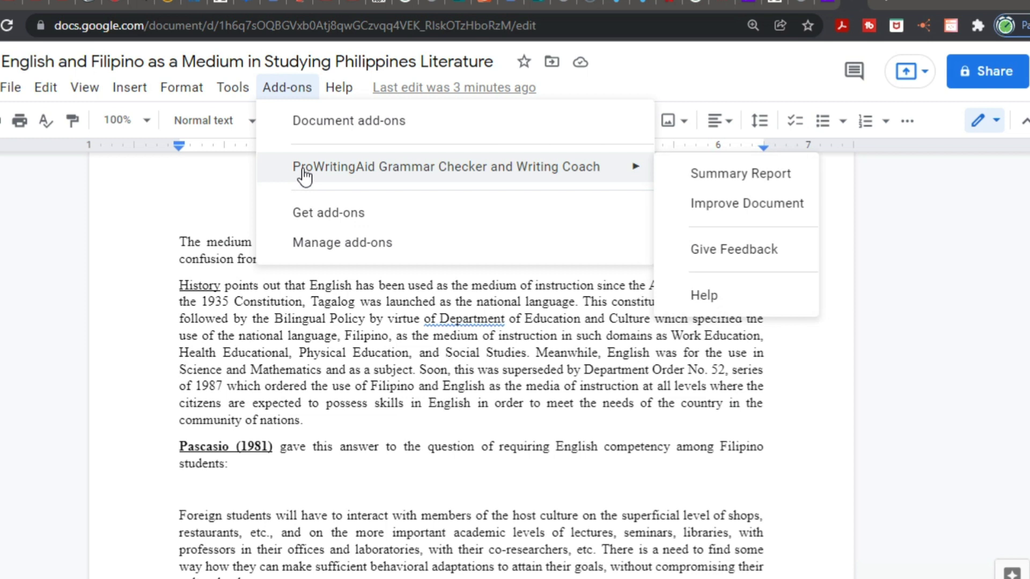
{"action": "left_click", "coordinate": [696, 182]}
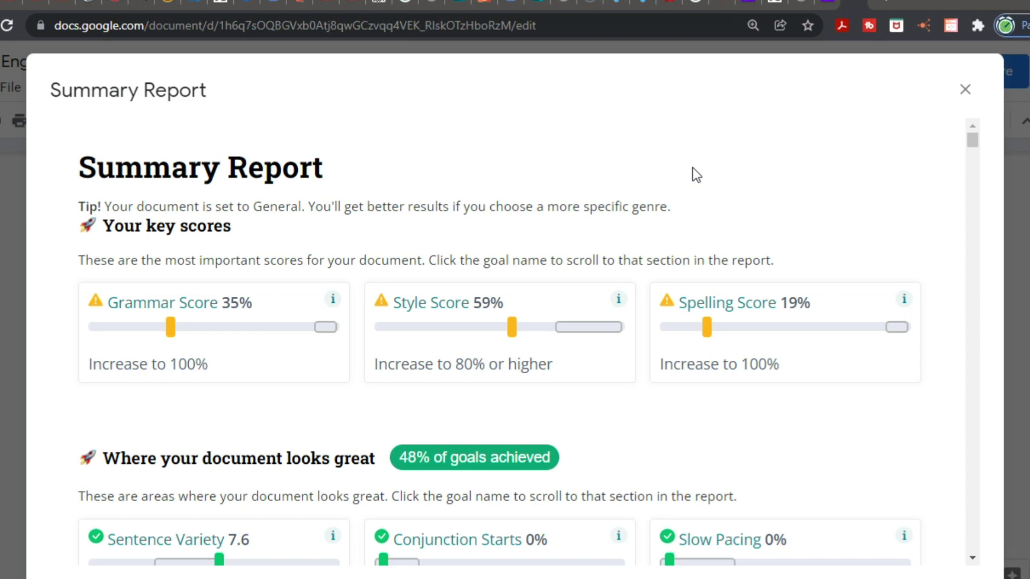
Step: Review the report's key scores, the areas where the document looks great, and those that may need work
{"action": "scroll", "coordinate": [692, 167], "scroll_direction": "down", "scroll_amount": 2}
{"action": "scroll", "coordinate": [693, 167], "scroll_direction": "down", "scroll_amount": 2}
{"action": "scroll", "coordinate": [693, 168], "scroll_direction": "down", "scroll_amount": 4}
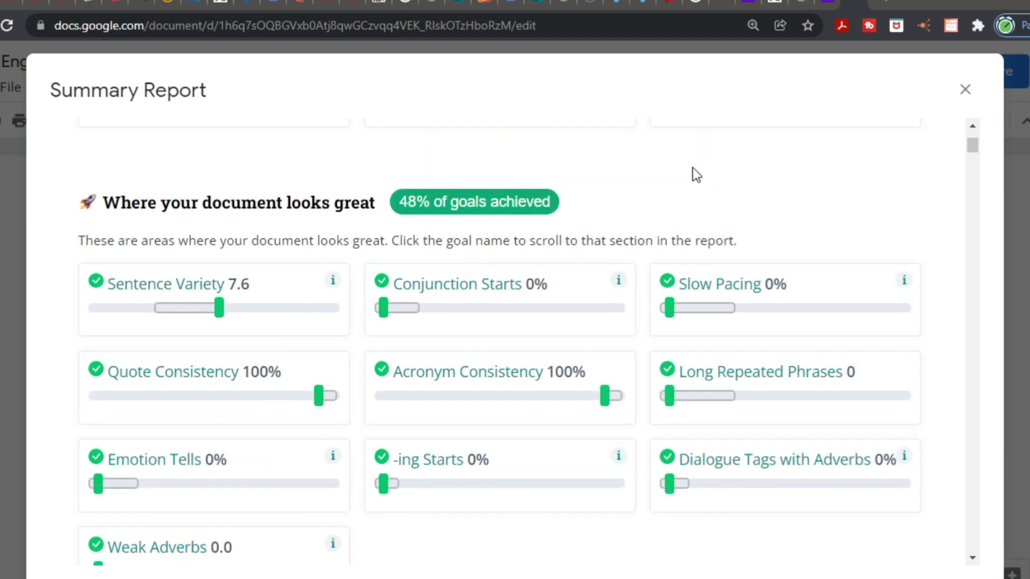
{"action": "scroll", "coordinate": [693, 167], "scroll_direction": "down", "scroll_amount": 2}
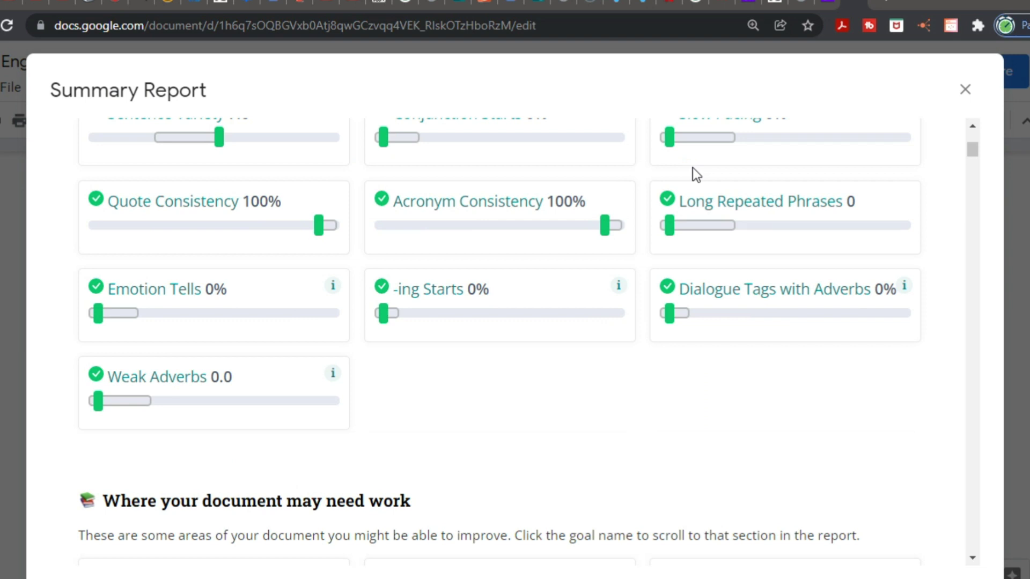
{"action": "scroll", "coordinate": [693, 168], "scroll_direction": "down", "scroll_amount": 2}
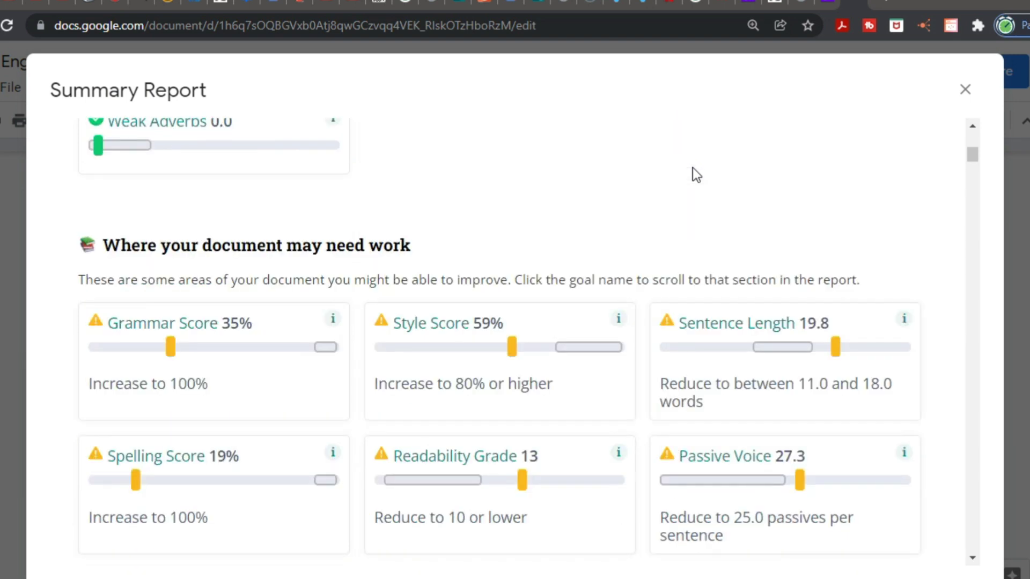
{"action": "scroll", "coordinate": [693, 167], "scroll_direction": "down", "scroll_amount": 5}
{"action": "scroll", "coordinate": [693, 167], "scroll_direction": "down", "scroll_amount": 2}
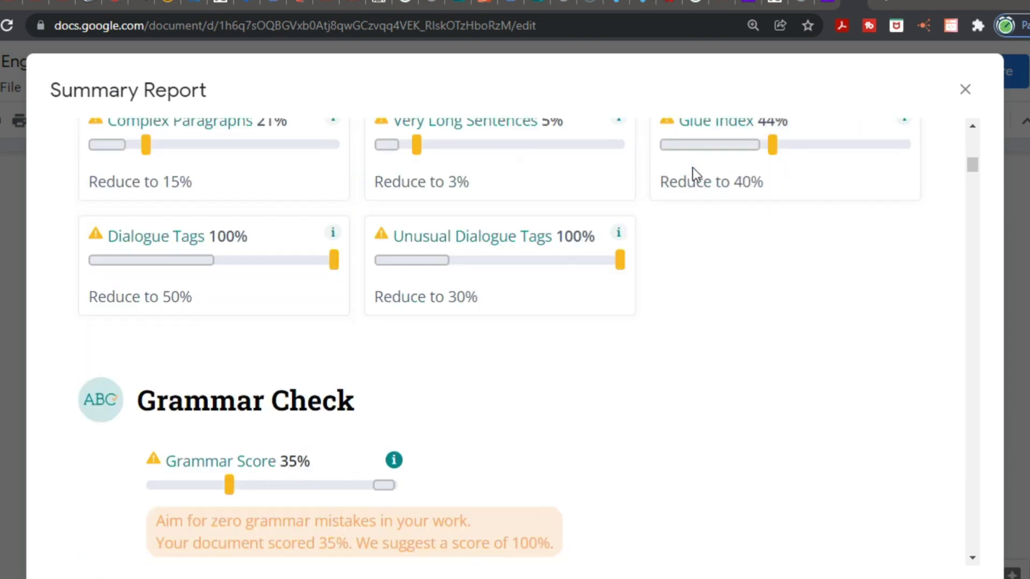
{"action": "scroll", "coordinate": [687, 169], "scroll_direction": "down", "scroll_amount": 2}
{"action": "scroll", "coordinate": [683, 169], "scroll_direction": "down", "scroll_amount": 2}
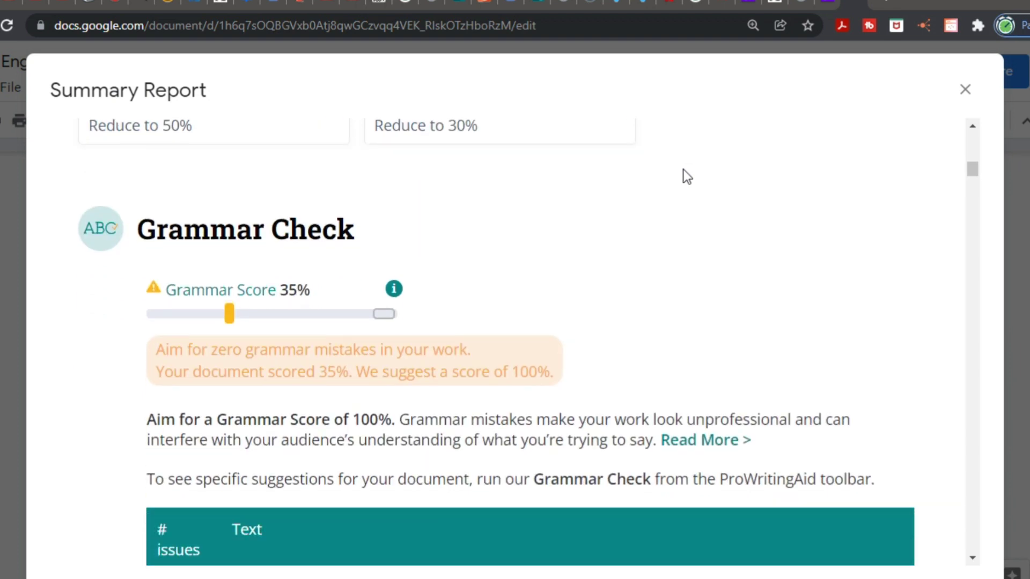
Step: Examine the Grammar Check and Spelling Score issue tables in the Summary Report, then close the report
{"action": "scroll", "coordinate": [683, 170], "scroll_direction": "down", "scroll_amount": 3}
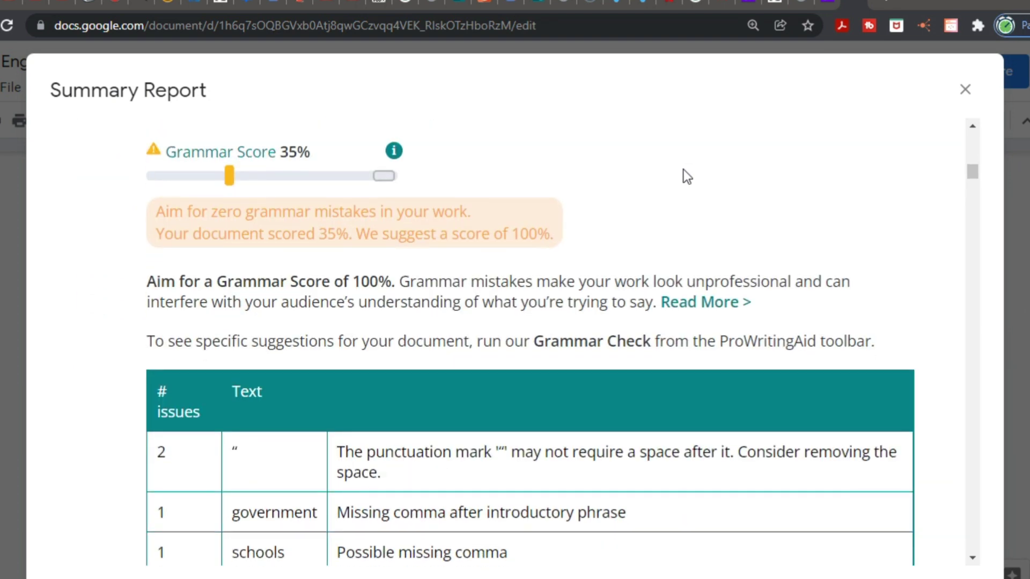
{"action": "scroll", "coordinate": [684, 170], "scroll_direction": "down", "scroll_amount": 2}
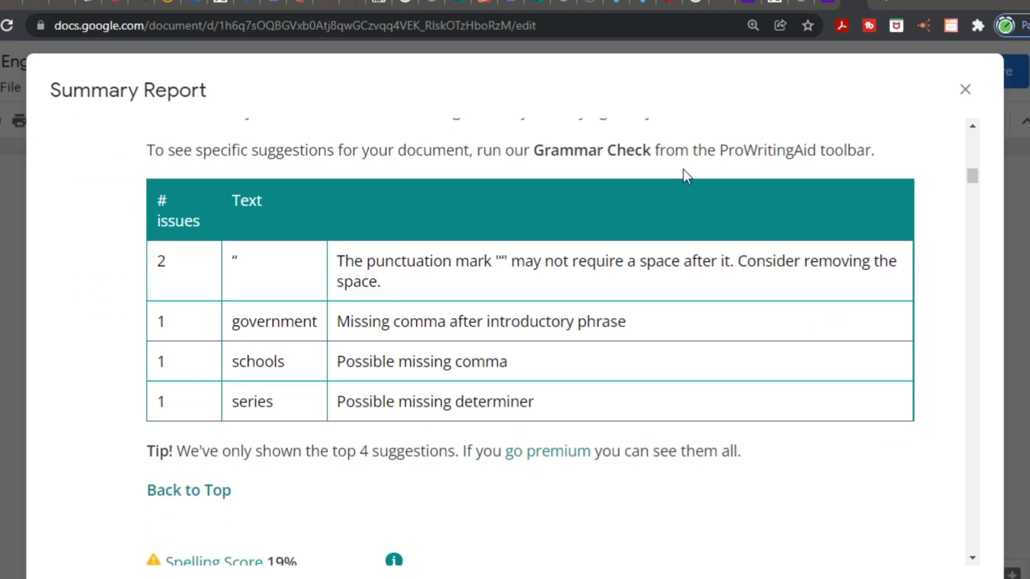
{"action": "scroll", "coordinate": [682, 170], "scroll_direction": "up", "scroll_amount": 3}
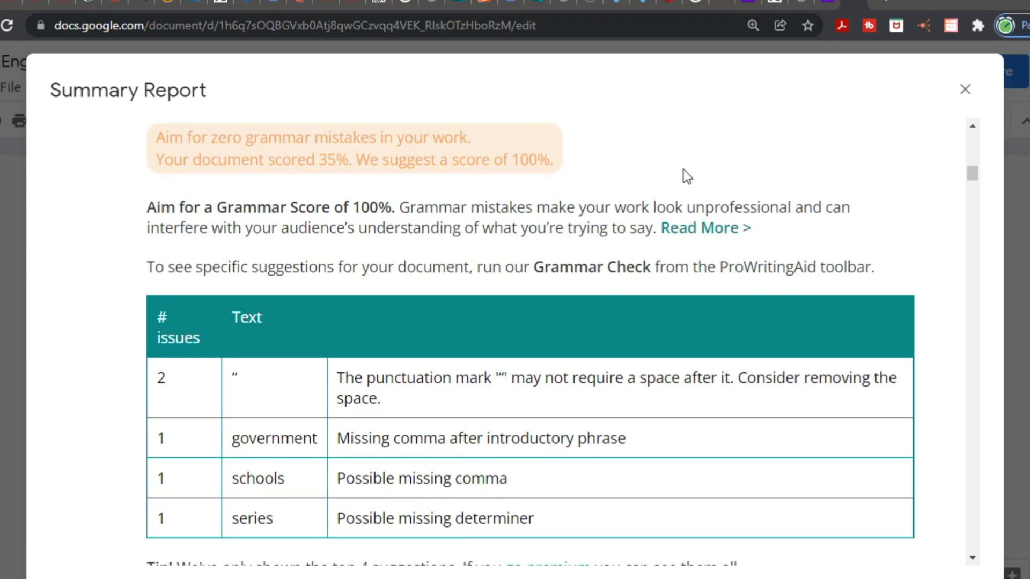
{"action": "scroll", "coordinate": [683, 170], "scroll_direction": "down", "scroll_amount": 3}
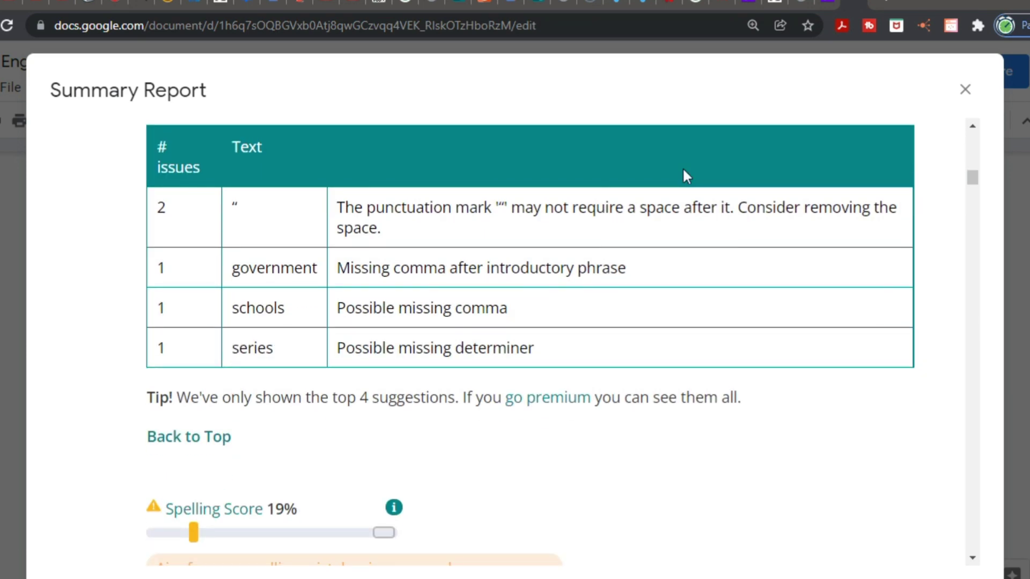
{"action": "scroll", "coordinate": [682, 170], "scroll_direction": "down", "scroll_amount": 4}
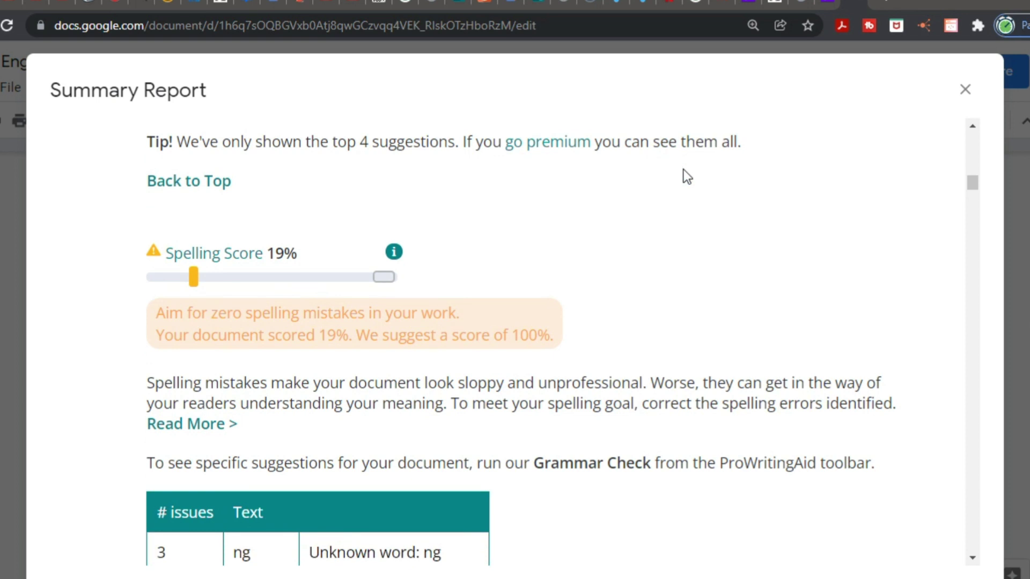
{"action": "scroll", "coordinate": [683, 170], "scroll_direction": "down", "scroll_amount": 2}
{"action": "scroll", "coordinate": [683, 169], "scroll_direction": "down", "scroll_amount": 1}
{"action": "scroll", "coordinate": [684, 169], "scroll_direction": "down", "scroll_amount": 4}
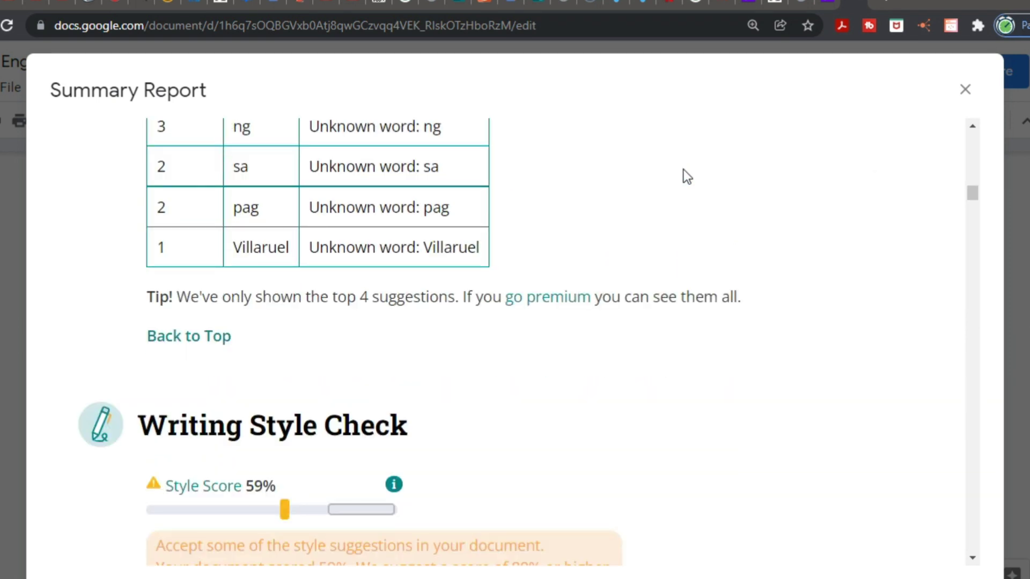
{"action": "scroll", "coordinate": [683, 169], "scroll_direction": "up", "scroll_amount": 1}
{"action": "scroll", "coordinate": [683, 169], "scroll_direction": "up", "scroll_amount": 3}
{"action": "scroll", "coordinate": [683, 169], "scroll_direction": "up", "scroll_amount": 2}
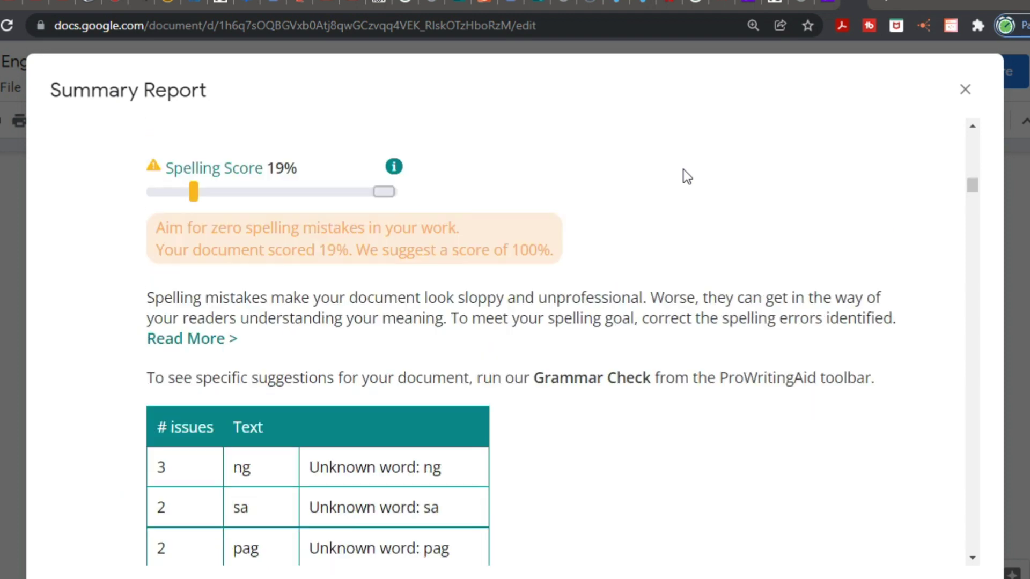
{"action": "key", "text": "Escape"}
Step: Open the document in ProWritingAid's Improve Document editor
{"action": "left_click", "coordinate": [303, 94]}
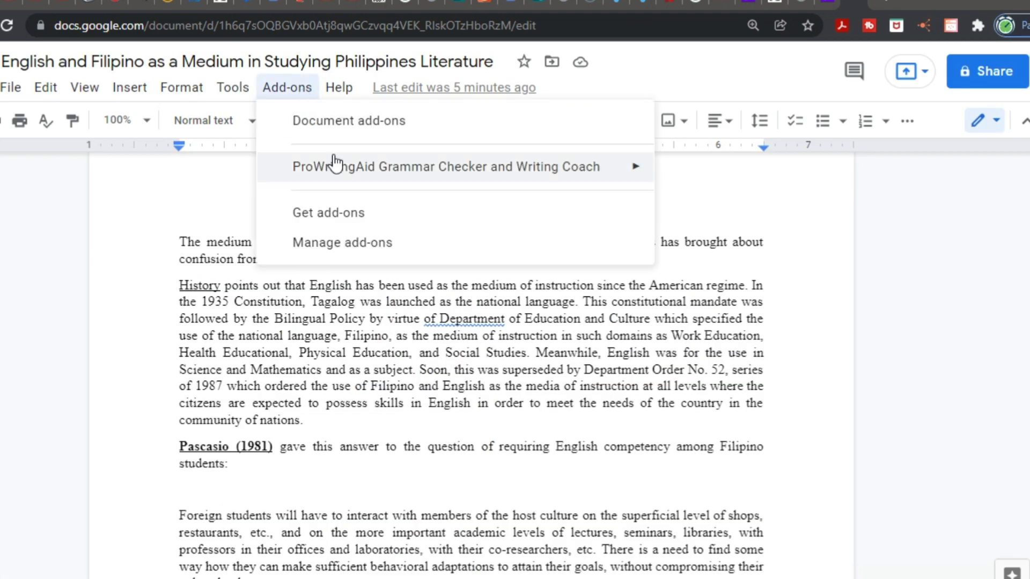
{"action": "mouse_move", "coordinate": [638, 176]}
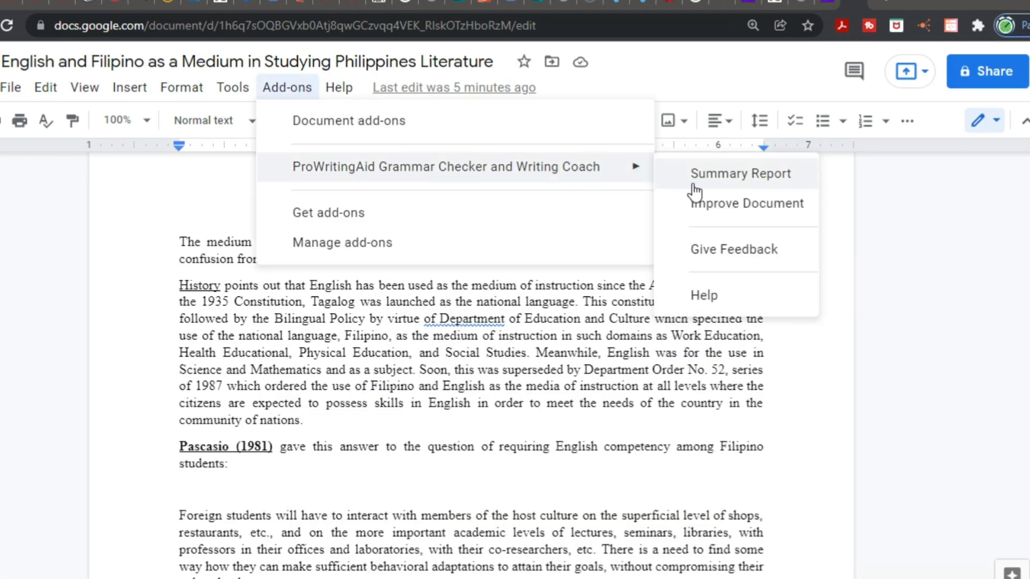
{"action": "left_click", "coordinate": [709, 207]}
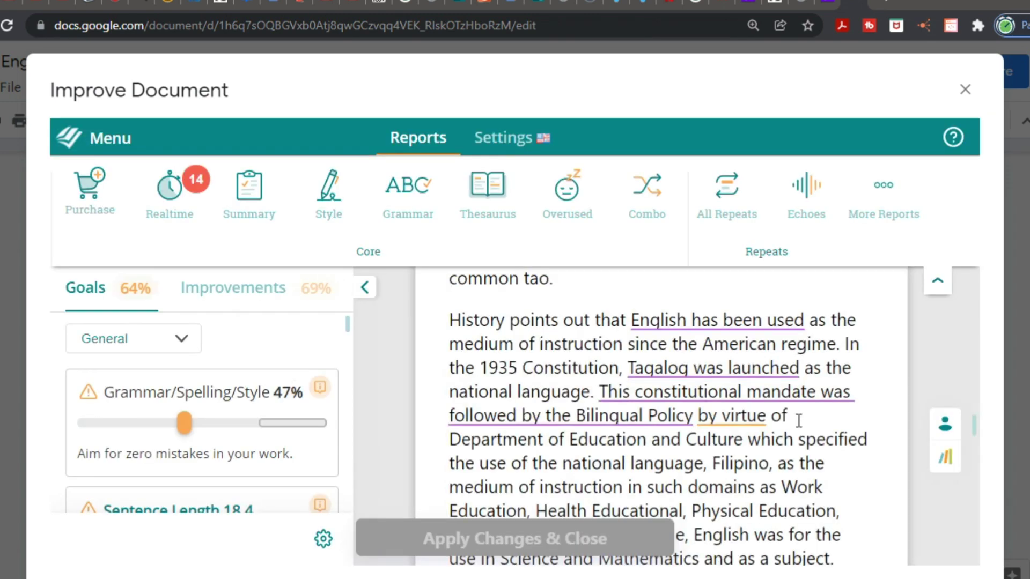
Step: Replace the passive "This constitutional mandate was followed by the Bilingual Policy" with the suggested "The Bilingual Policy followed this constitutional mandate"
{"action": "scroll", "coordinate": [799, 420], "scroll_direction": "up", "scroll_amount": 2}
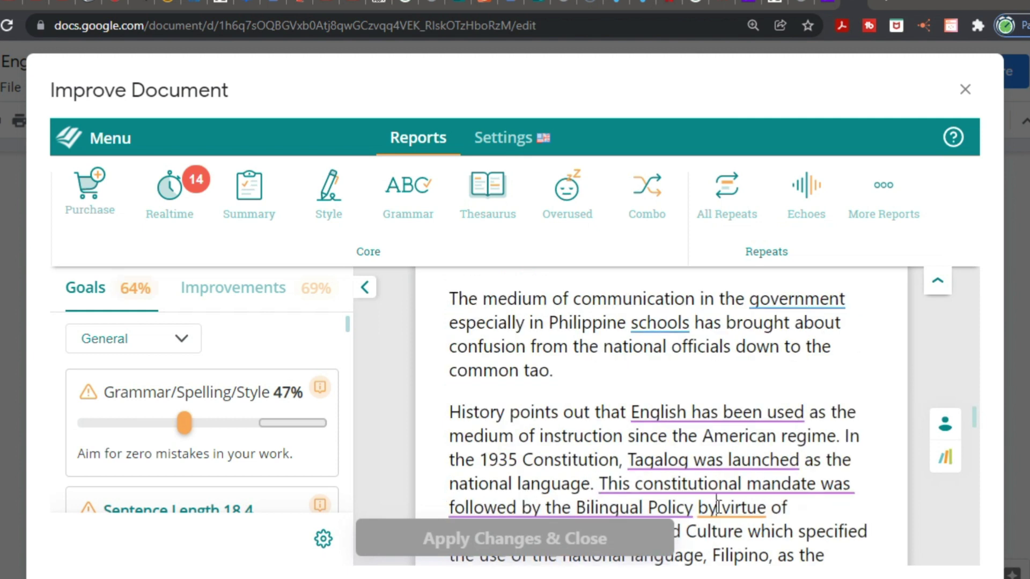
{"action": "mouse_move", "coordinate": [718, 507]}
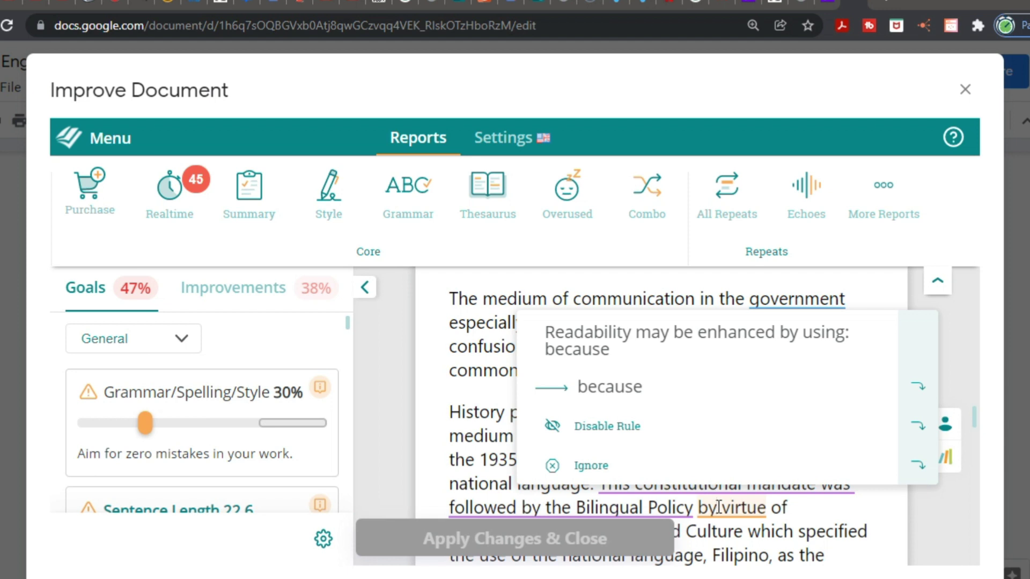
{"action": "scroll", "coordinate": [718, 506], "scroll_direction": "down", "scroll_amount": 2}
{"action": "mouse_move", "coordinate": [642, 424]}
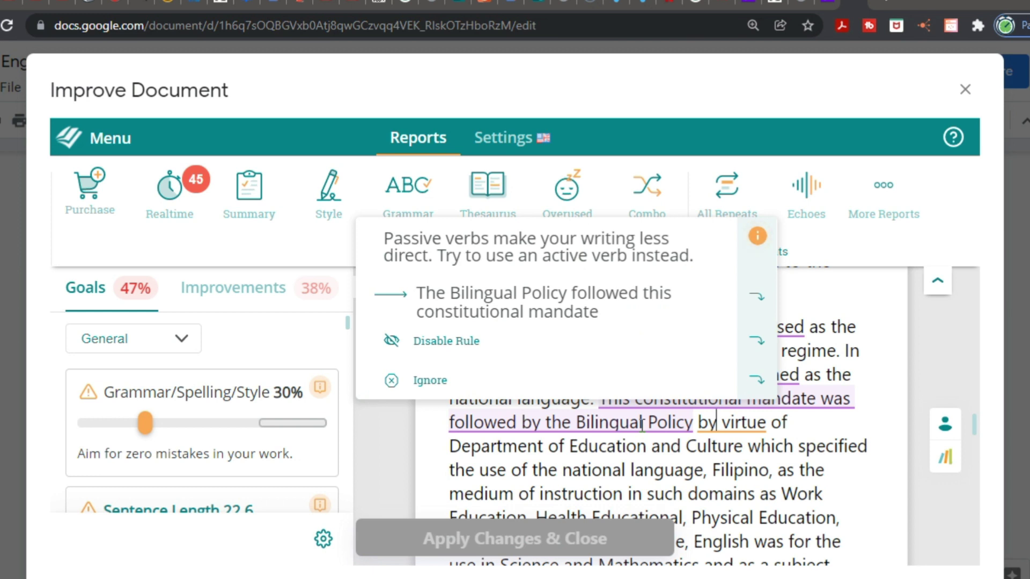
{"action": "left_click", "coordinate": [706, 302]}
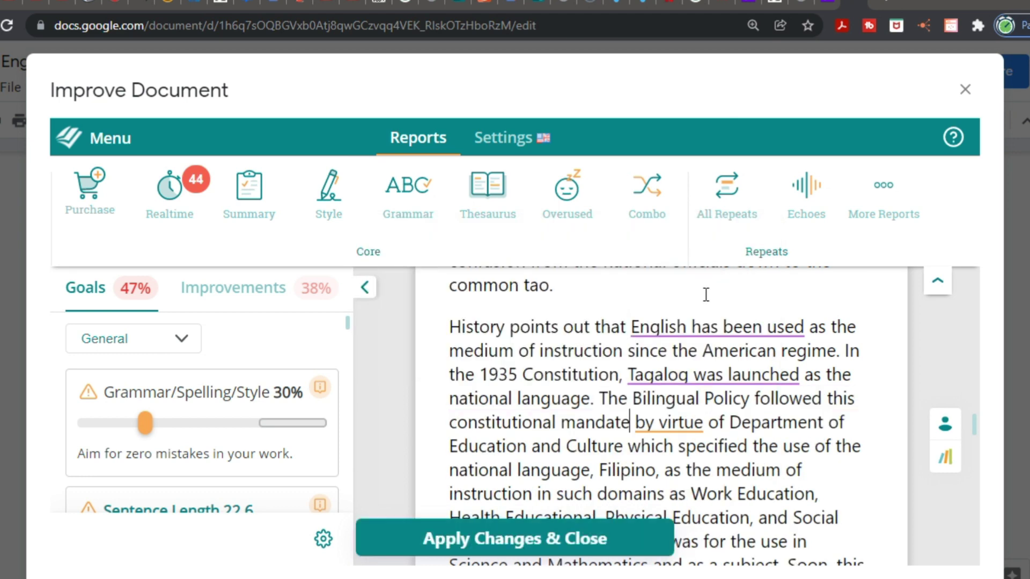
Step: Accept the suggestions replacing "by virtue" with "because" and adding the missing comma after "Culture" in the History paragraph
{"action": "left_click", "coordinate": [663, 422]}
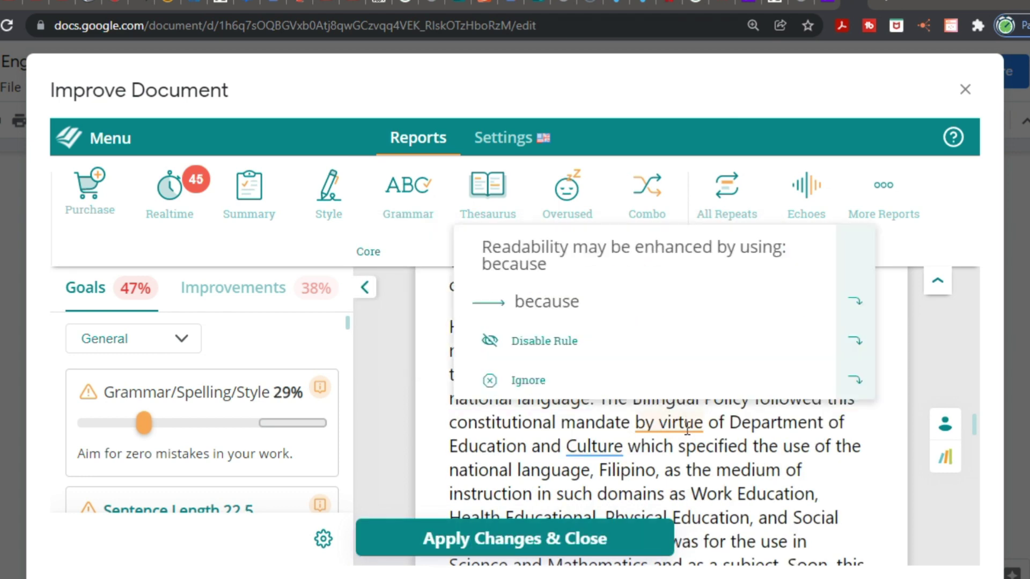
{"action": "left_click", "coordinate": [735, 305]}
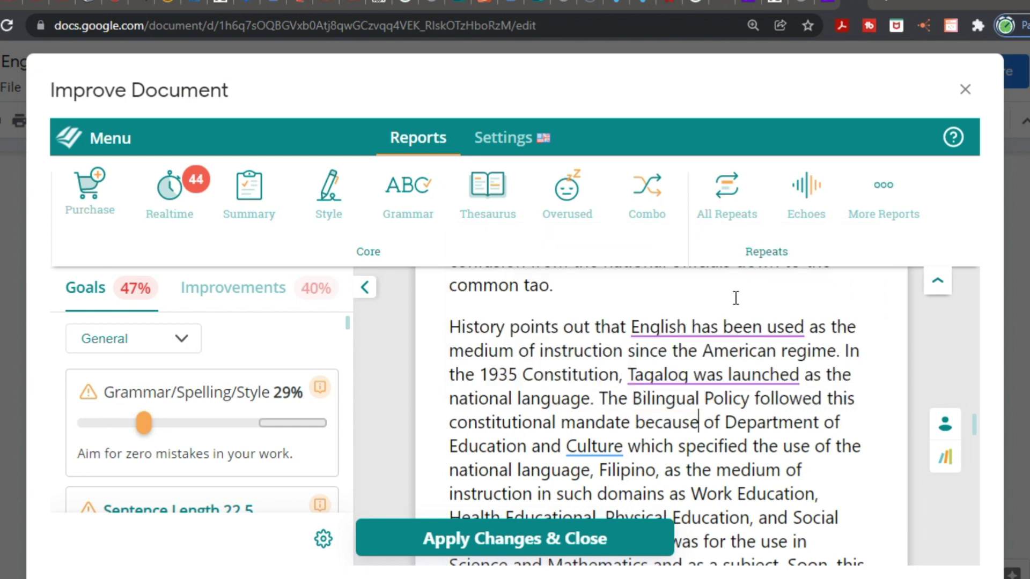
{"action": "left_click", "coordinate": [608, 446]}
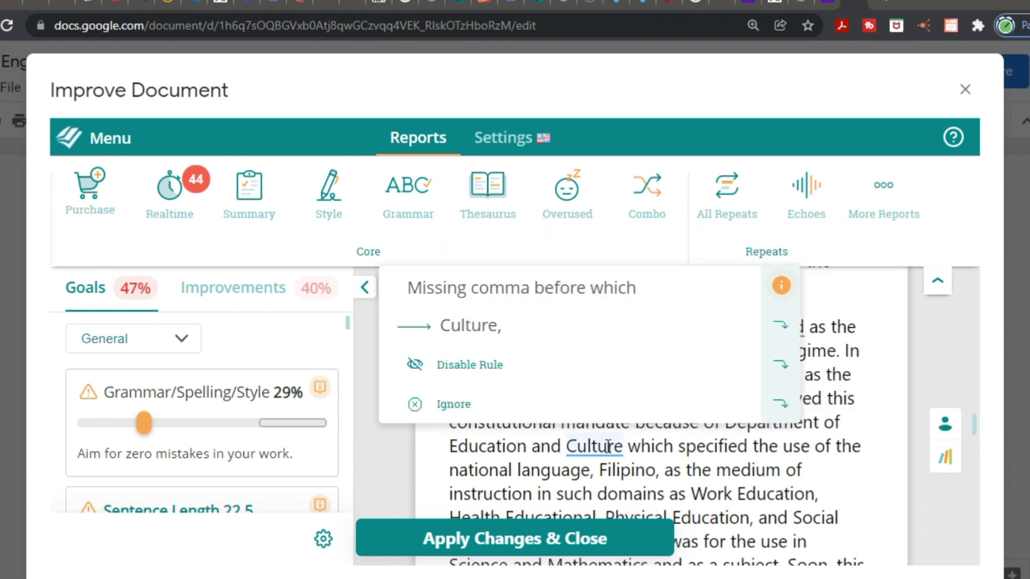
{"action": "left_click", "coordinate": [632, 341]}
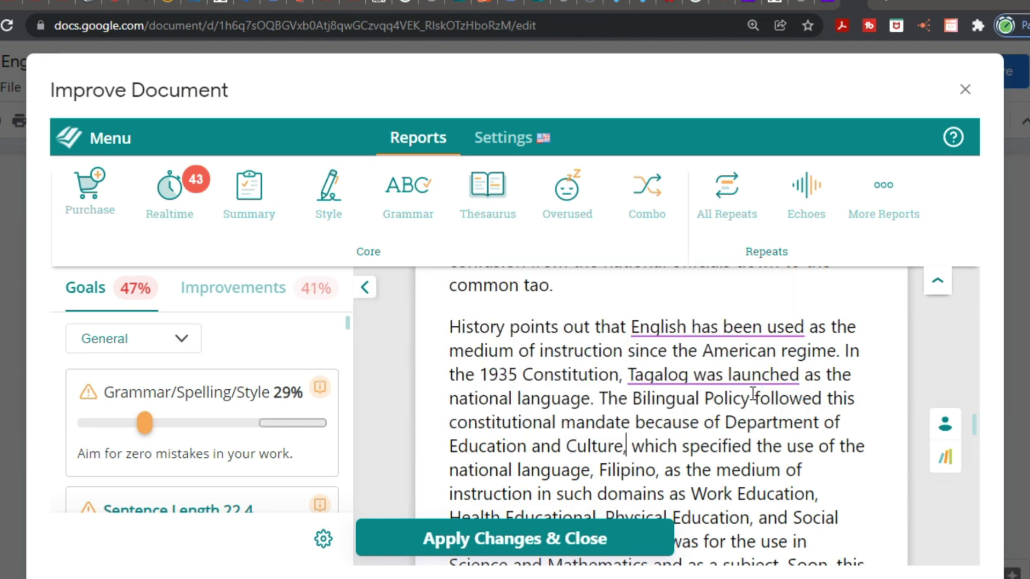
Step: Replace the passive "Tagalog was launched" with the suggested "they launched Tagalog" in the sentence about the 1935 Constitution
{"action": "scroll", "coordinate": [758, 390], "scroll_direction": "down", "scroll_amount": 2}
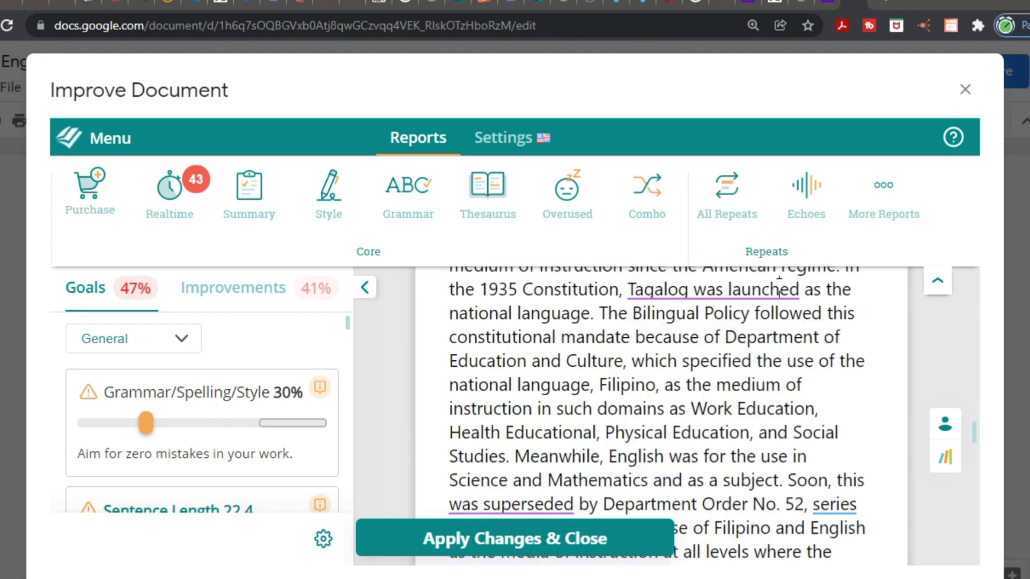
{"action": "mouse_move", "coordinate": [730, 285]}
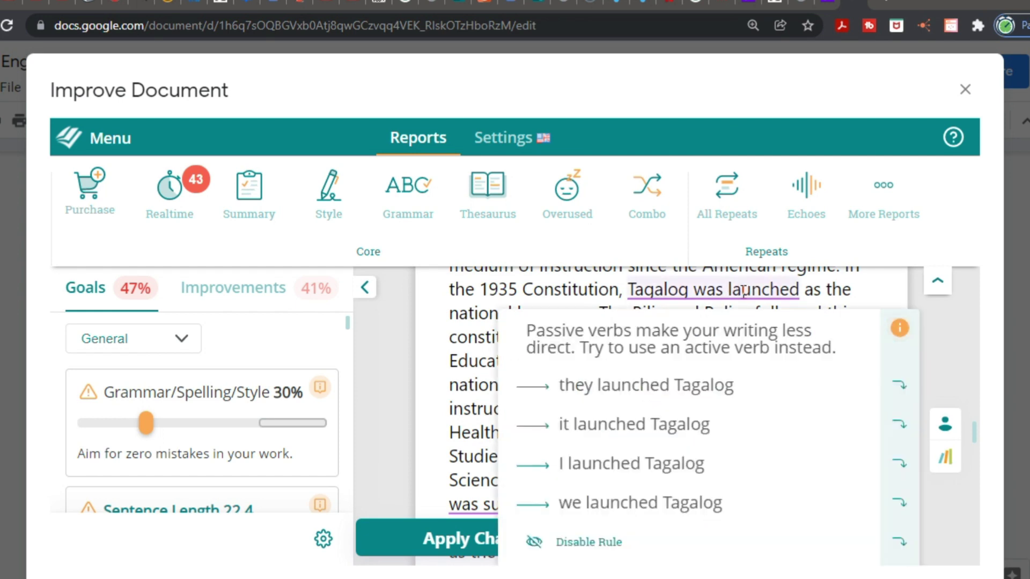
{"action": "left_click", "coordinate": [708, 377]}
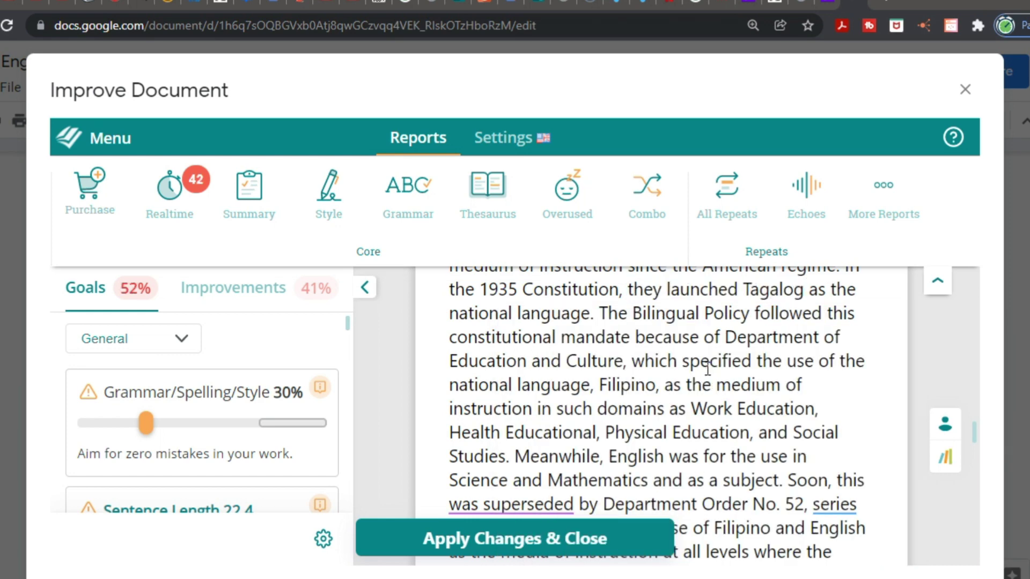
Step: Look over the corrected History paragraph, apply the changes to the document and close the Improve Document editor
{"action": "scroll", "coordinate": [708, 369], "scroll_direction": "up", "scroll_amount": 2}
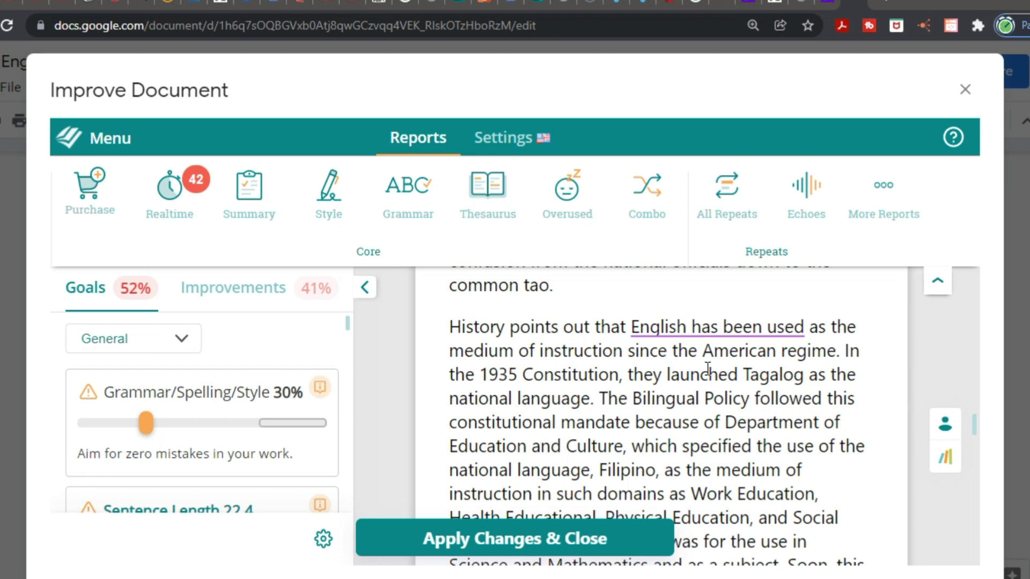
{"action": "scroll", "coordinate": [708, 369], "scroll_direction": "down", "scroll_amount": 4}
{"action": "scroll", "coordinate": [707, 369], "scroll_direction": "up", "scroll_amount": 4}
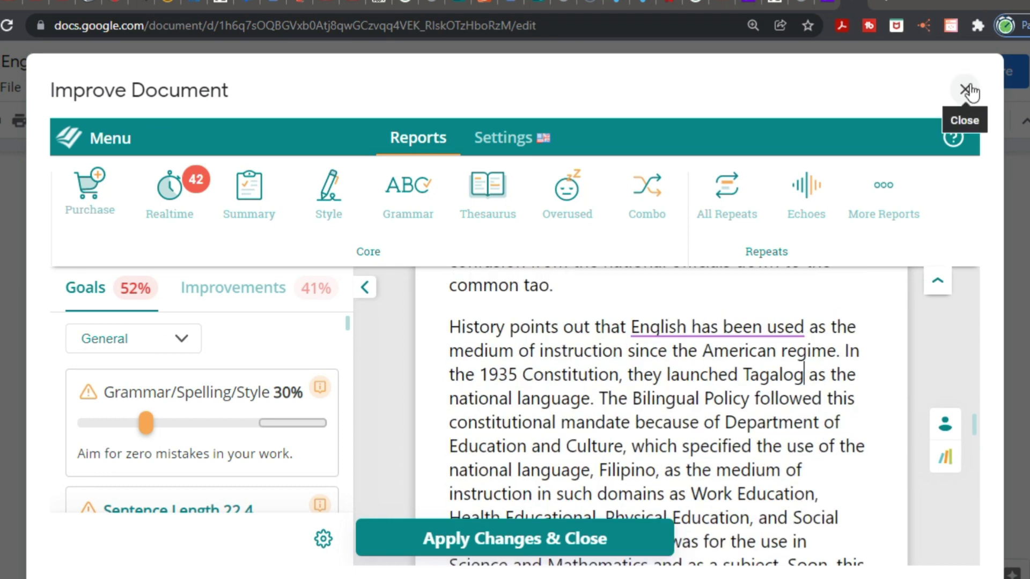
{"action": "left_click", "coordinate": [590, 551]}
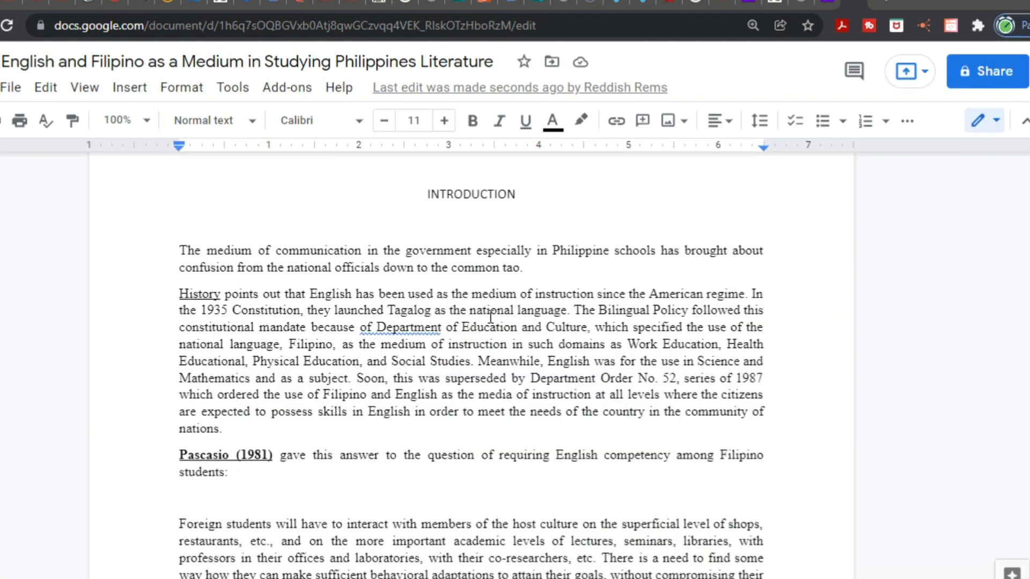
Step: Highlight "the 1935 Constitution, they launched Tagalog as the national language." in the document and bring up the open Word documents
{"action": "left_click", "coordinate": [326, 310]}
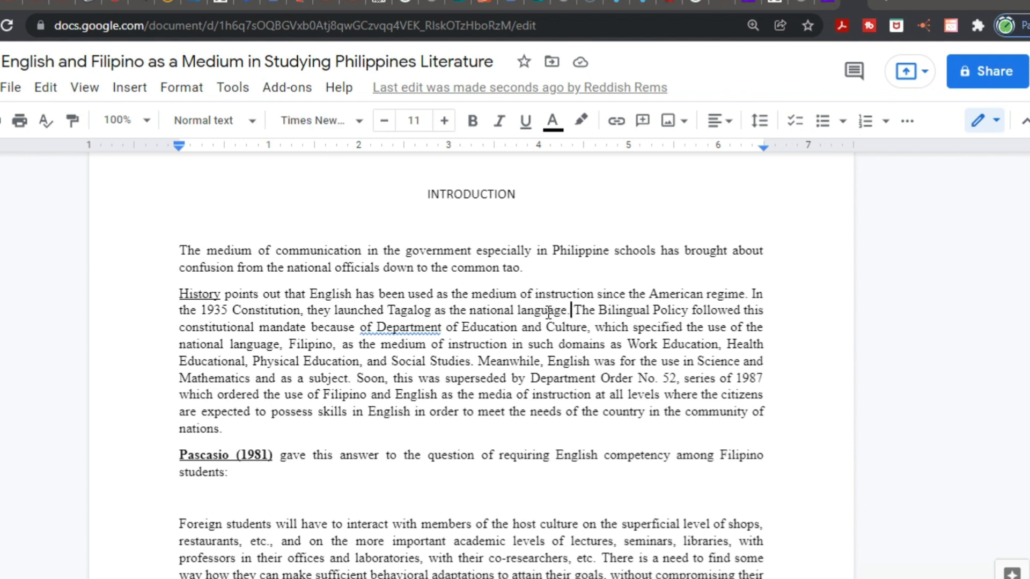
{"action": "left_click_drag", "start_coordinate": [569, 310], "coordinate": [182, 318]}
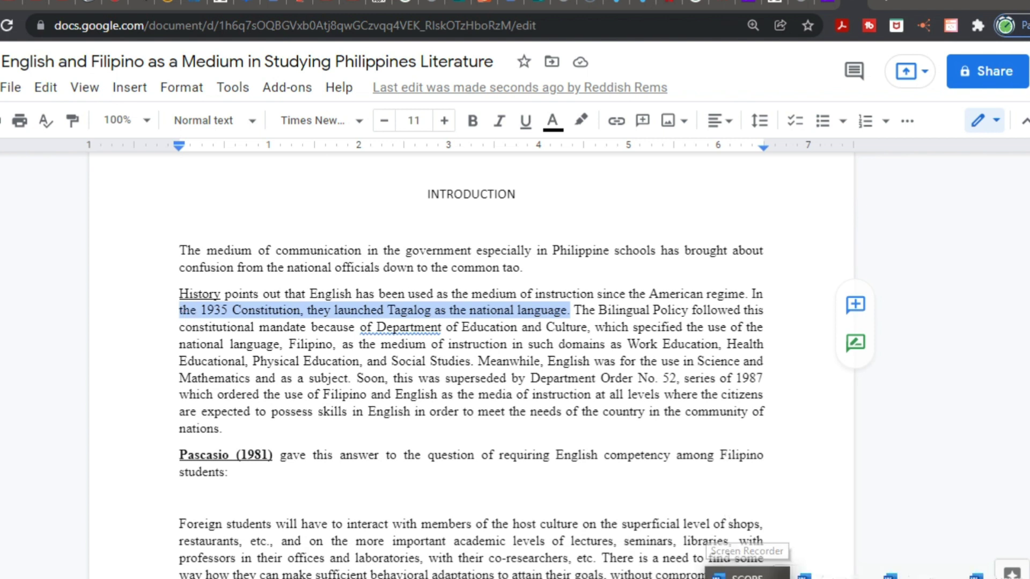
{"action": "mouse_move", "coordinate": [815, 578]}
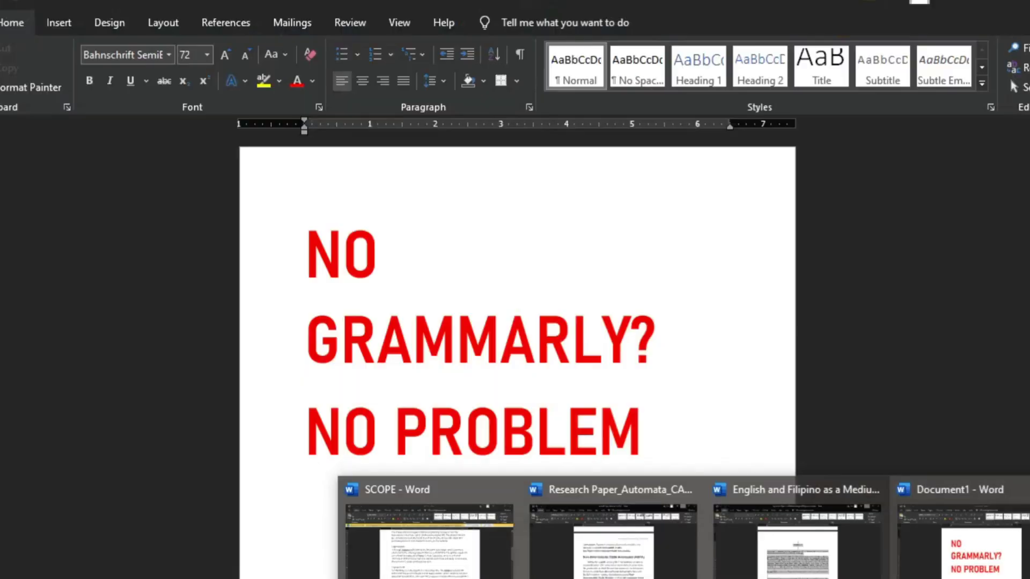